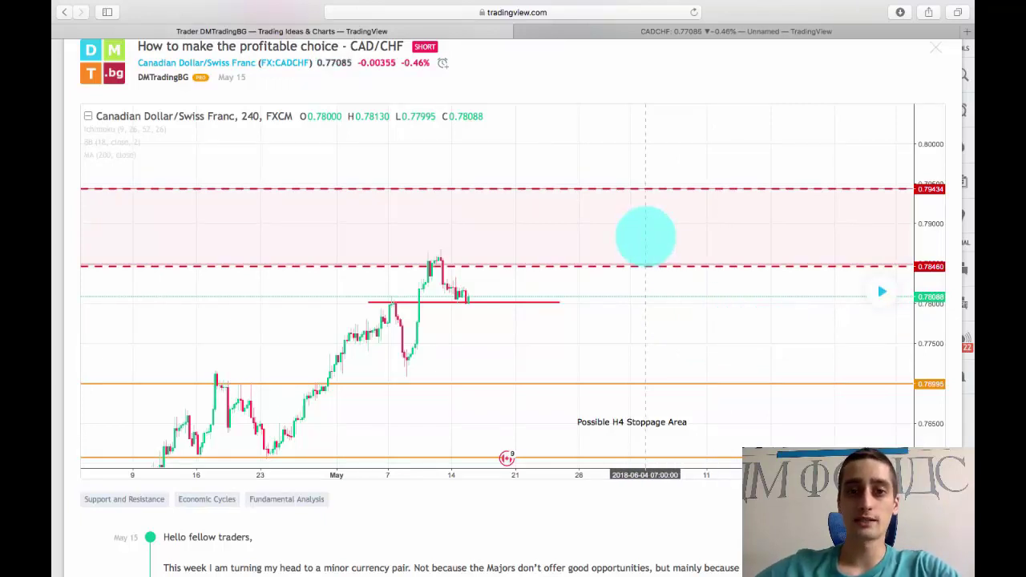
Load the new price bars on the published CAD/CHF idea's chart.
left_click_drag(650, 312, 691, 234)
scroll(270, 446, "down", 1)
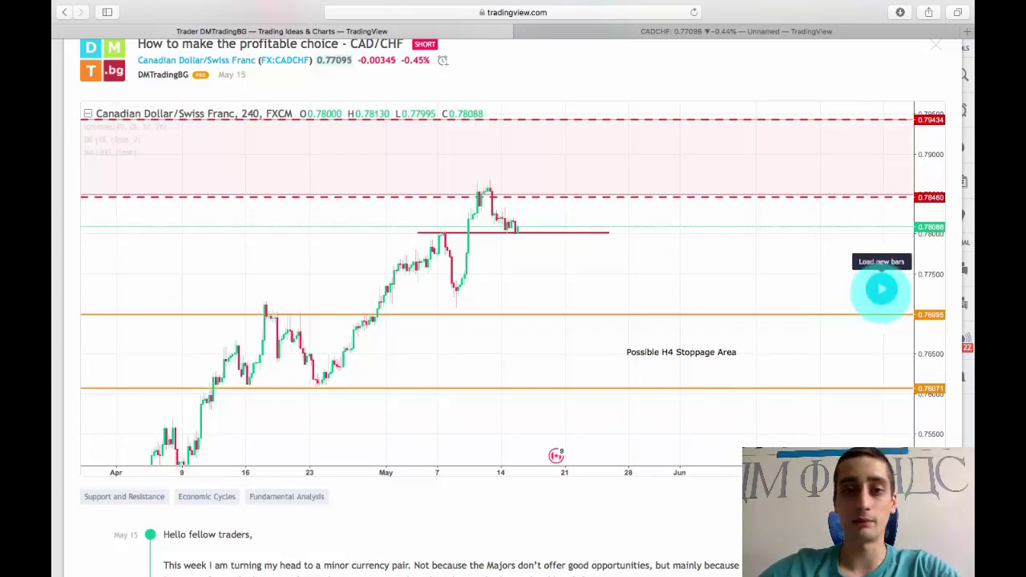
left_click(881, 288)
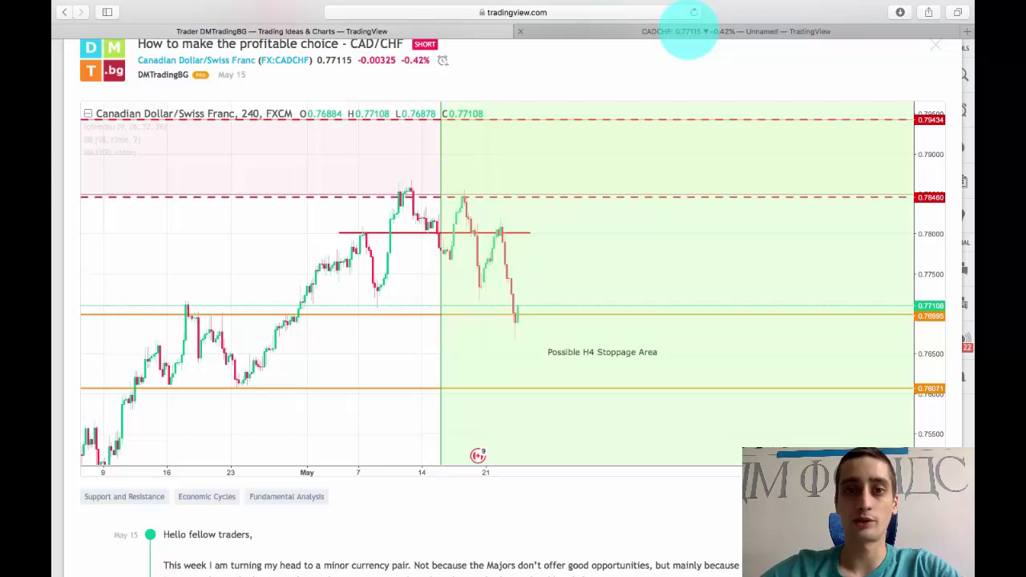
Switch to the annotated CADCHF chart page and examine the H4 entry and its stop-loss line.
left_click(688, 32)
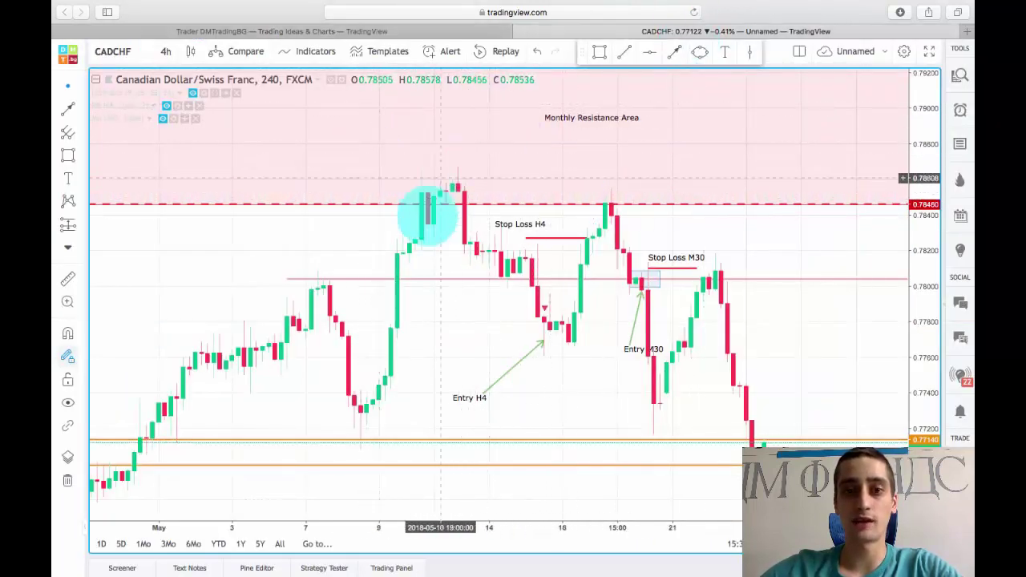
left_click_drag(778, 248, 778, 235)
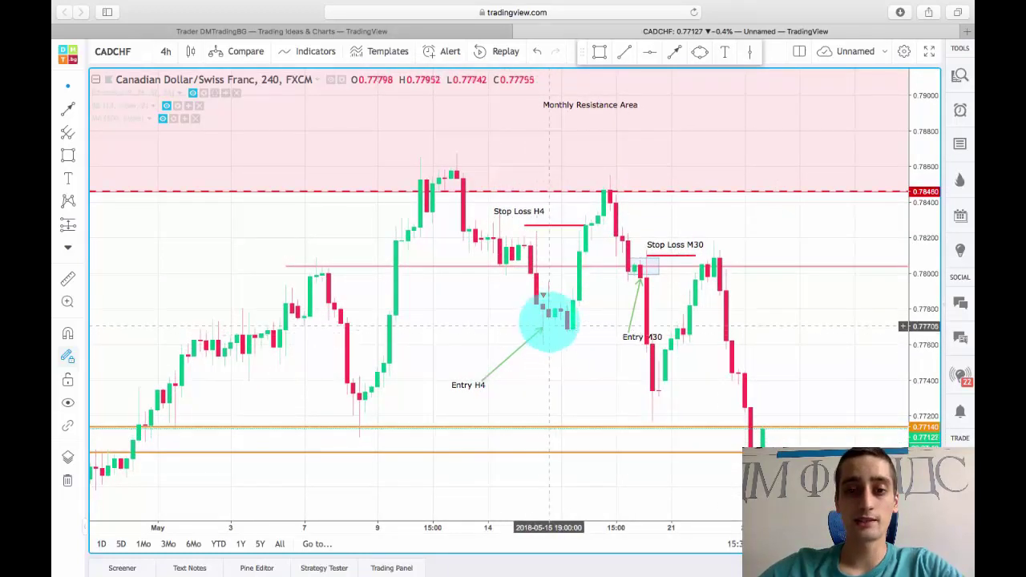
left_click(549, 225)
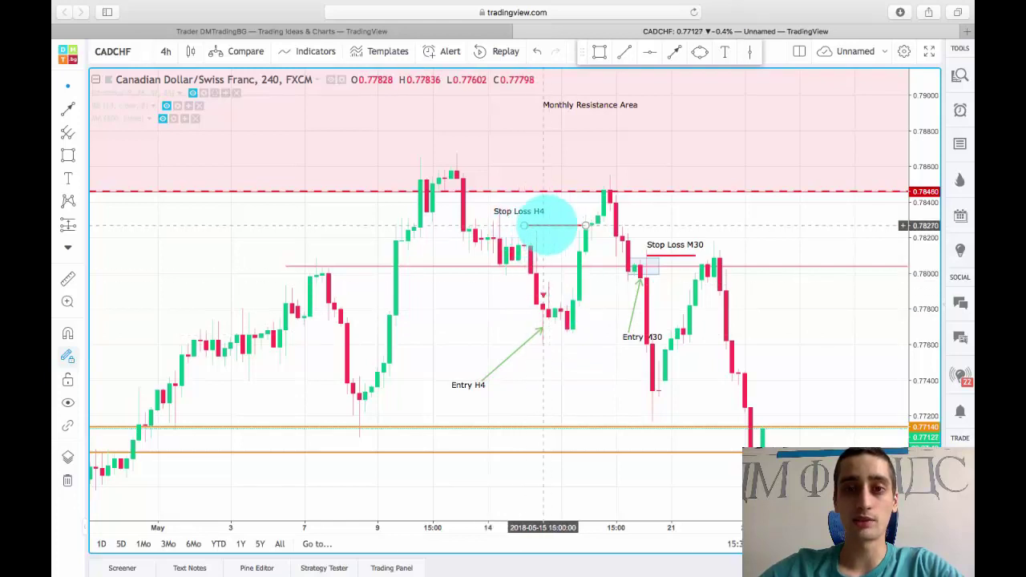
left_click_drag(586, 366, 575, 362)
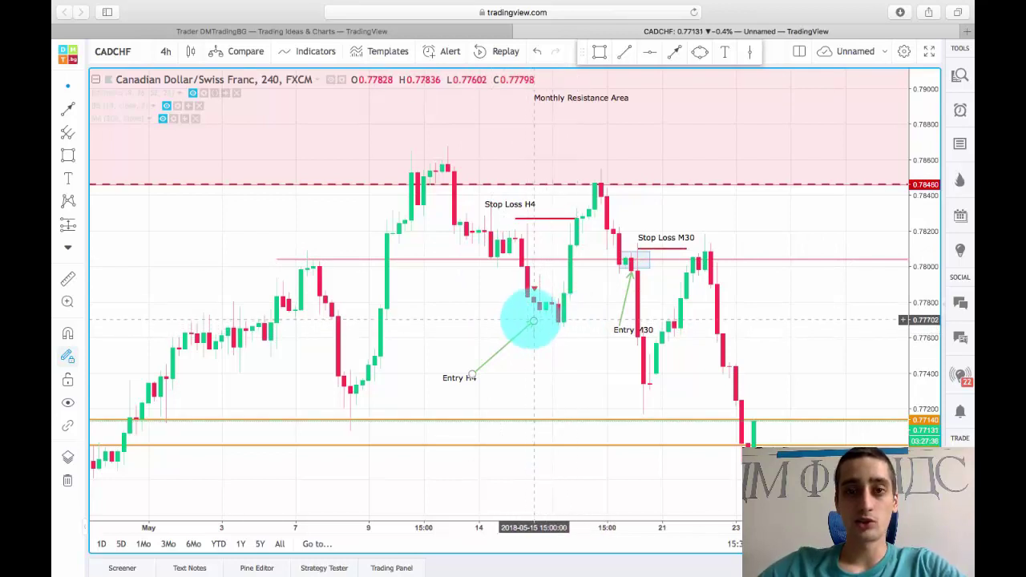
Draw a blue arrow from about 0.7767 up to the red candle breaking the support line near 0.7800.
left_click(665, 58)
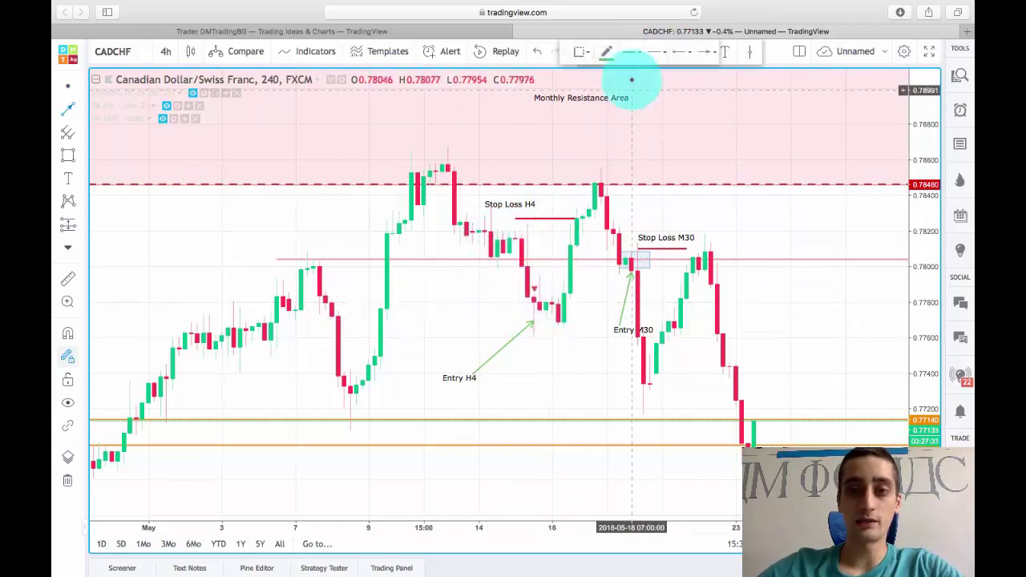
left_click(607, 52)
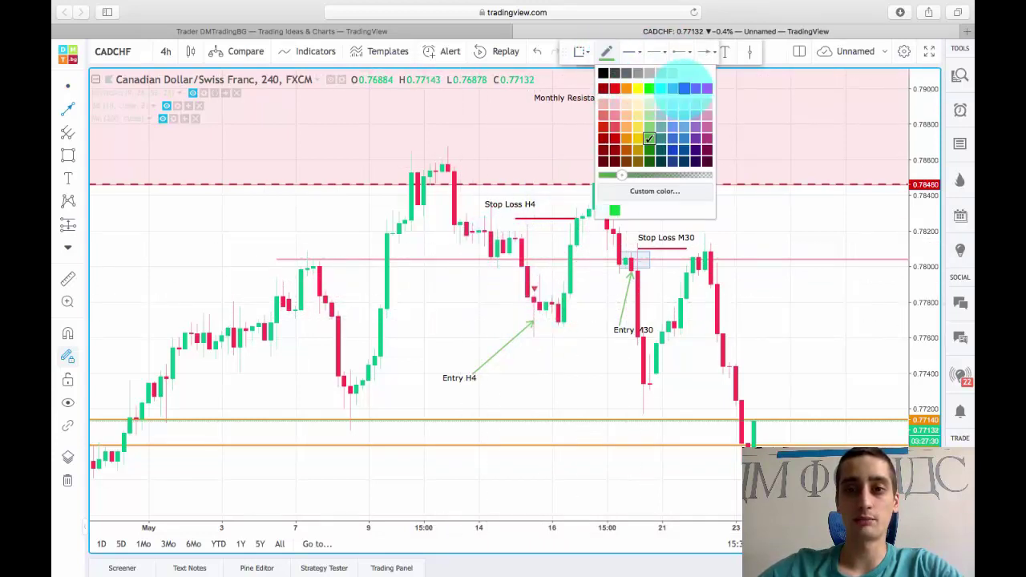
left_click(684, 88)
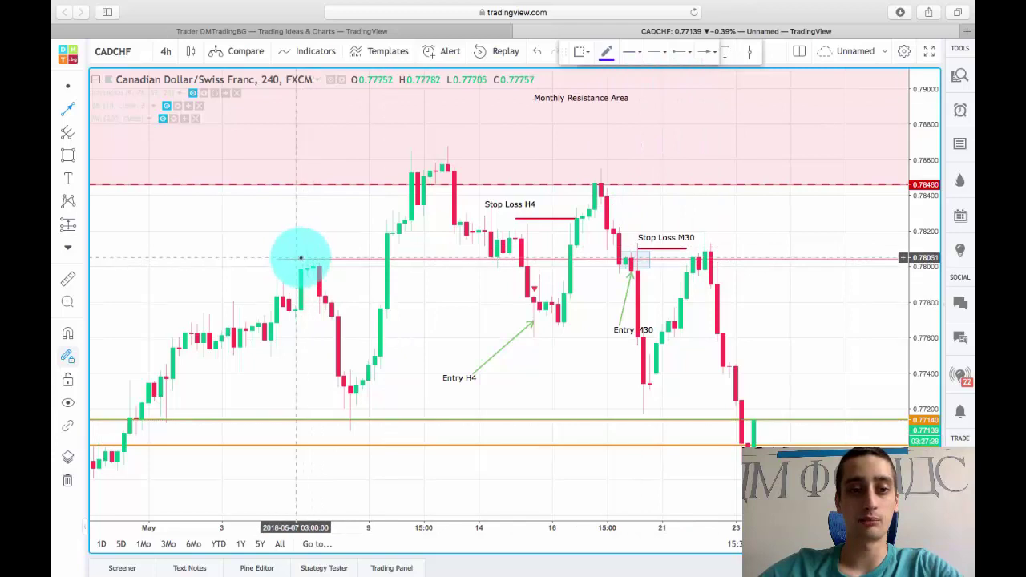
left_click(460, 323)
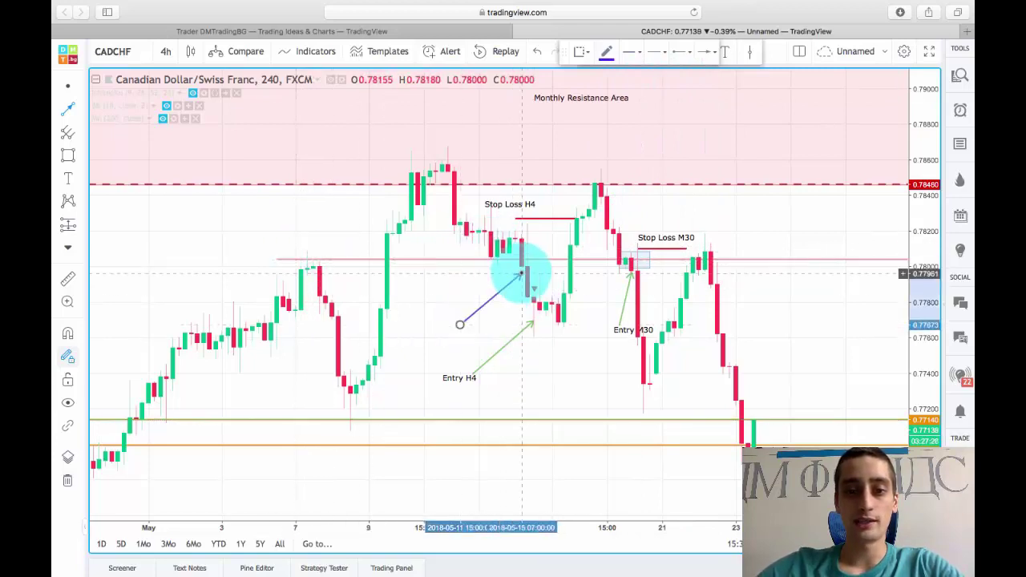
left_click(521, 265)
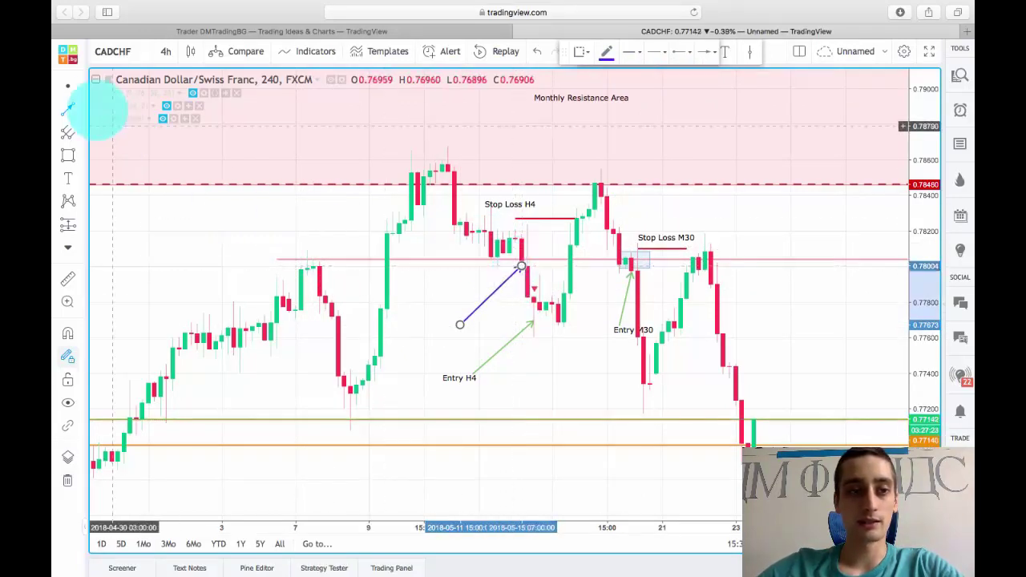
left_click(521, 266)
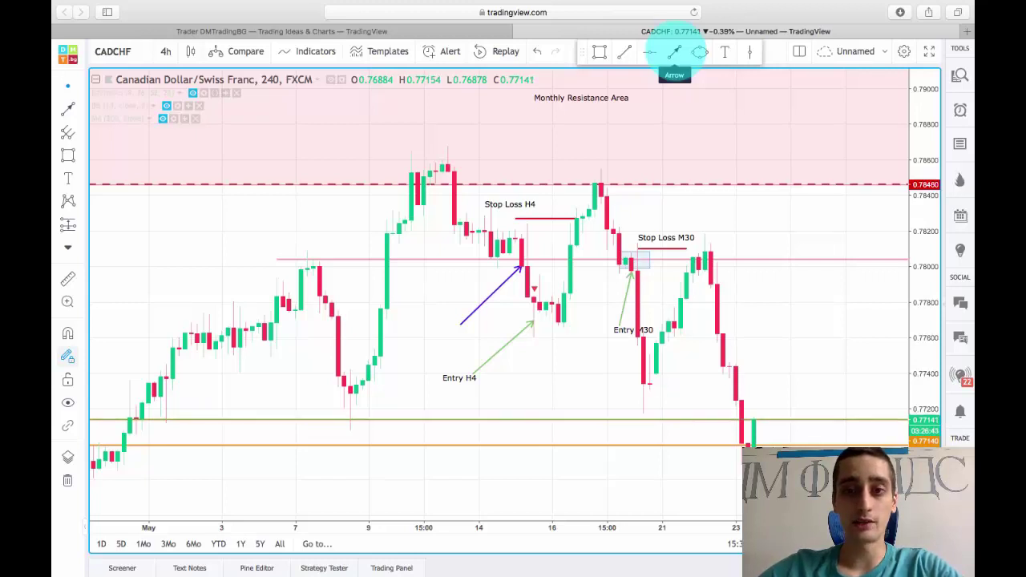
Draw a second arrow from the Stop Loss H4 label down to the tall green candle at about 0.7813.
left_click(674, 51)
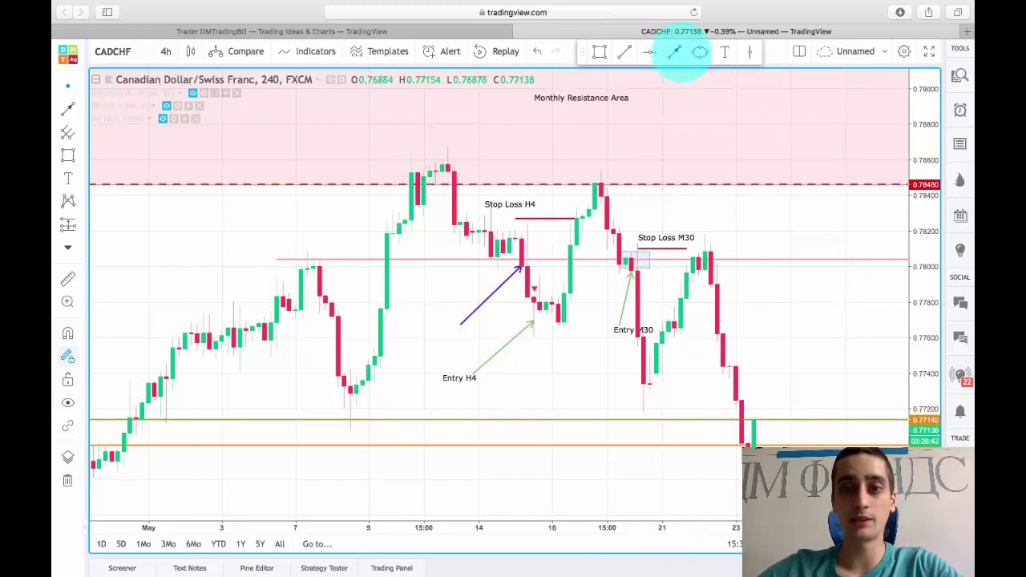
left_click(675, 51)
left_click_drag(481, 206, 592, 244)
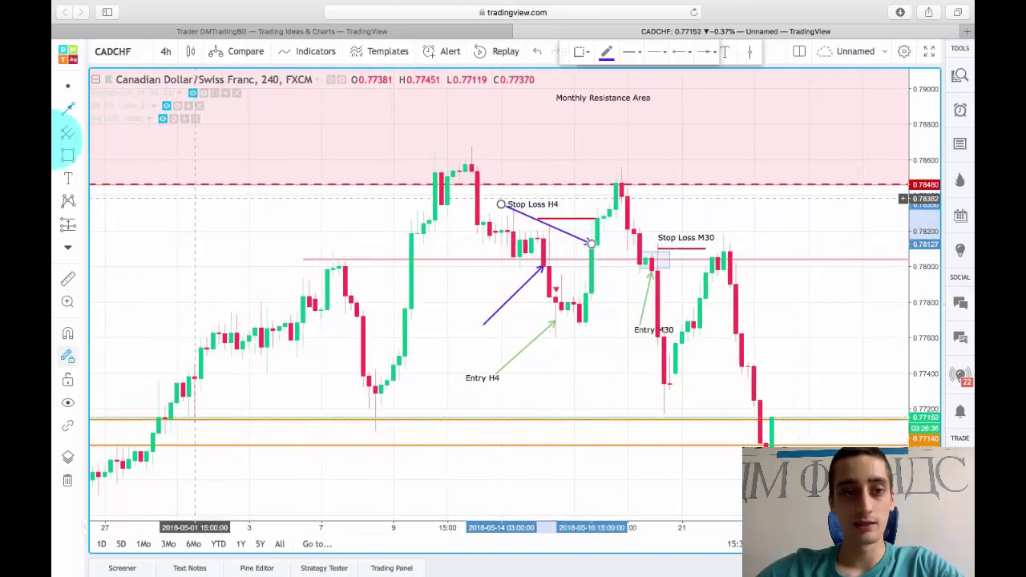
mouse_move(445, 274)
left_mouse_down()
mouse_move(328, 257)
mouse_move(468, 258)
left_mouse_up()
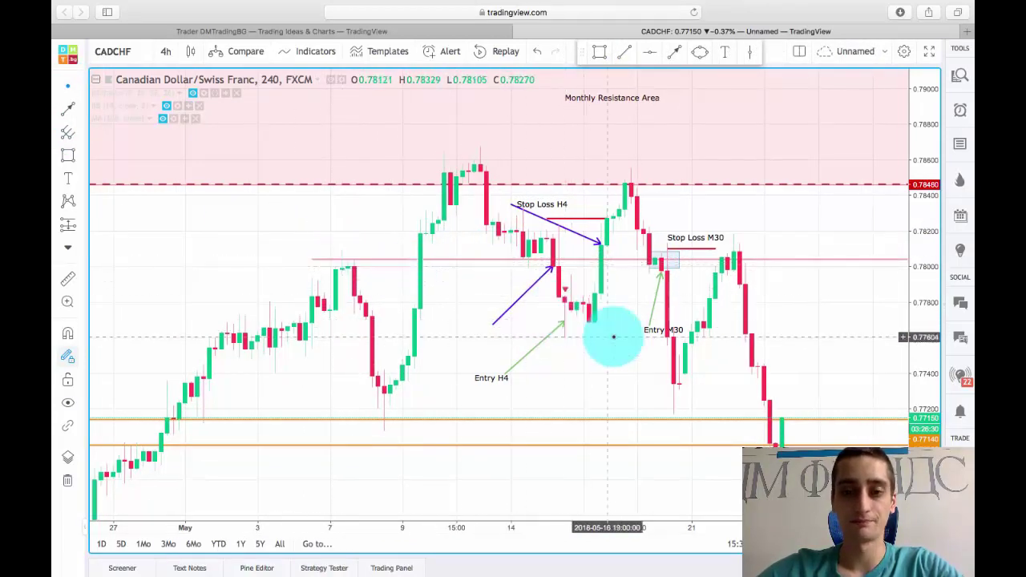
Set the chart interval to 30 minutes and review the price action around the M30 entry and stop loss.
left_click_drag(618, 339, 523, 240)
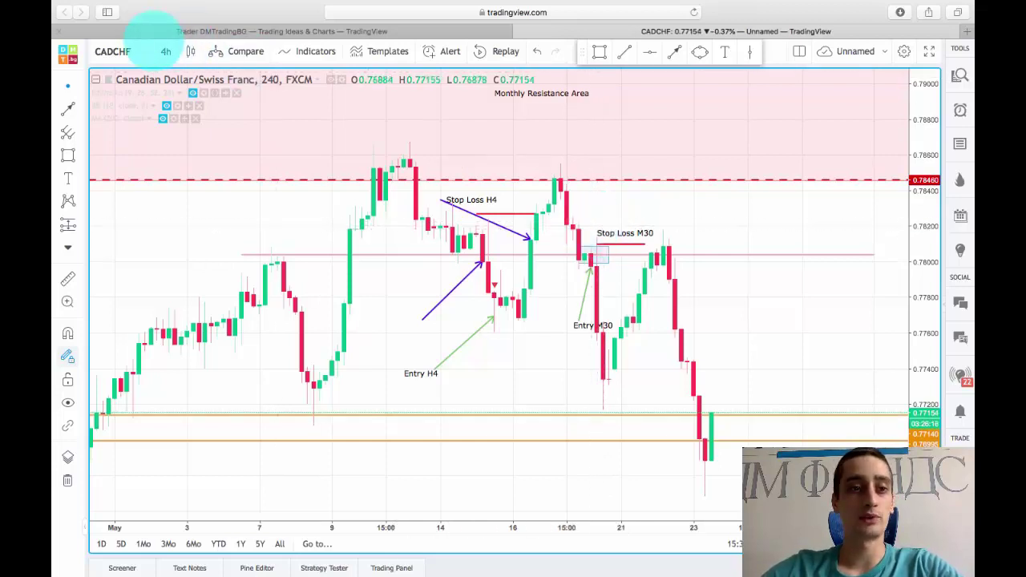
left_click(165, 51)
left_click(193, 160)
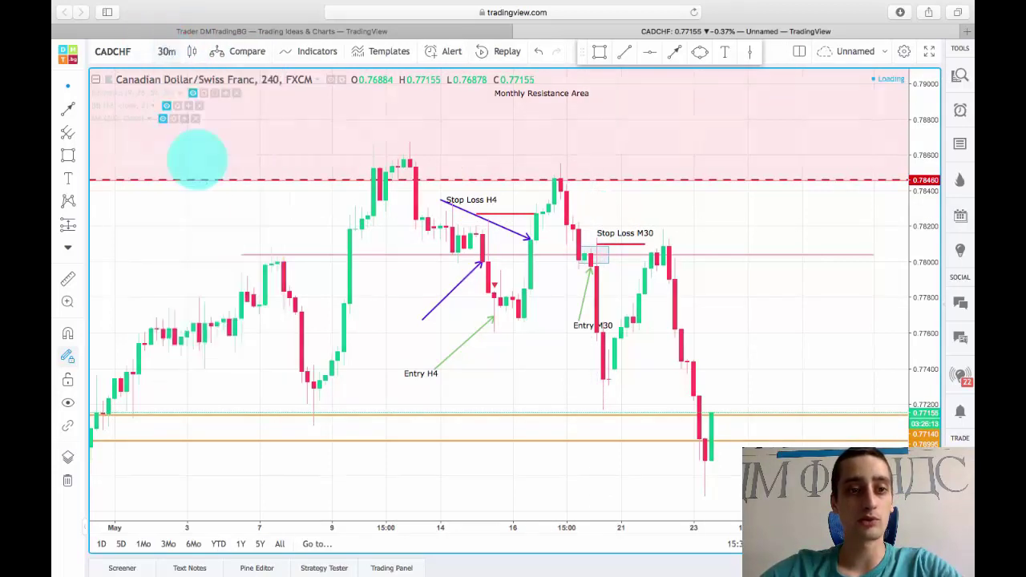
scroll(620, 242, "left", 10)
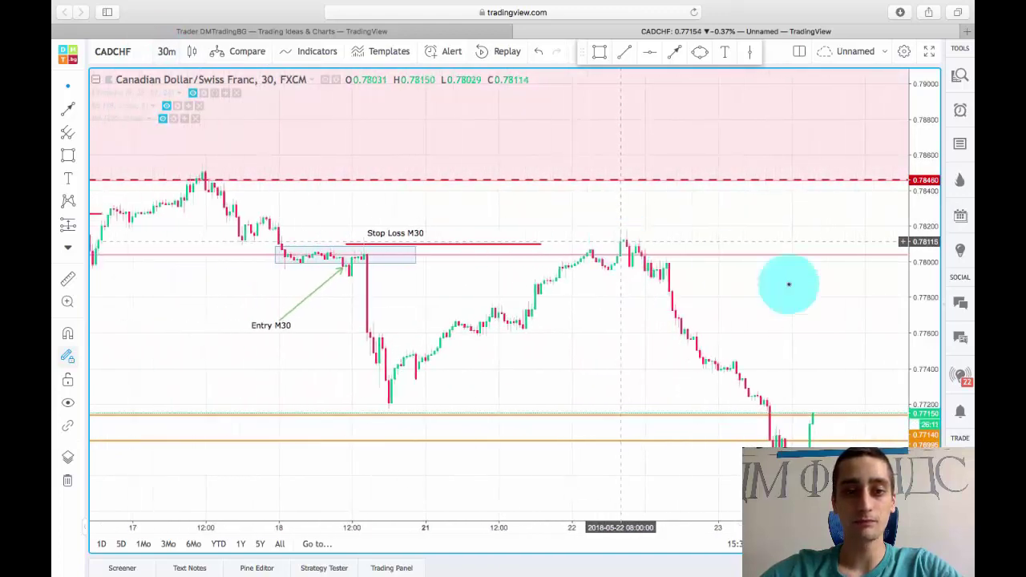
left_click_drag(922, 325, 911, 178)
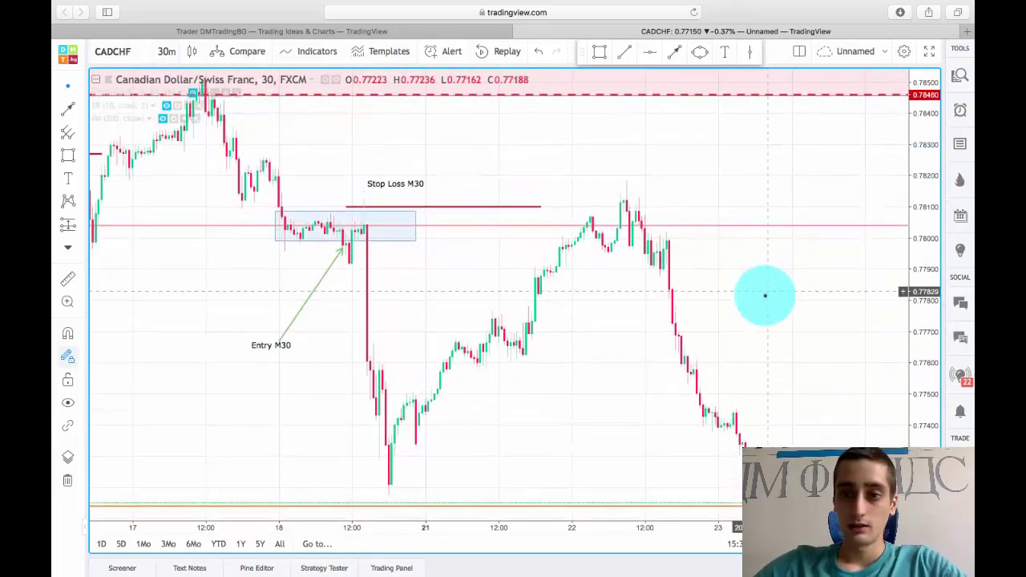
scroll(757, 291, "up", 3)
scroll(766, 292, "left", 10)
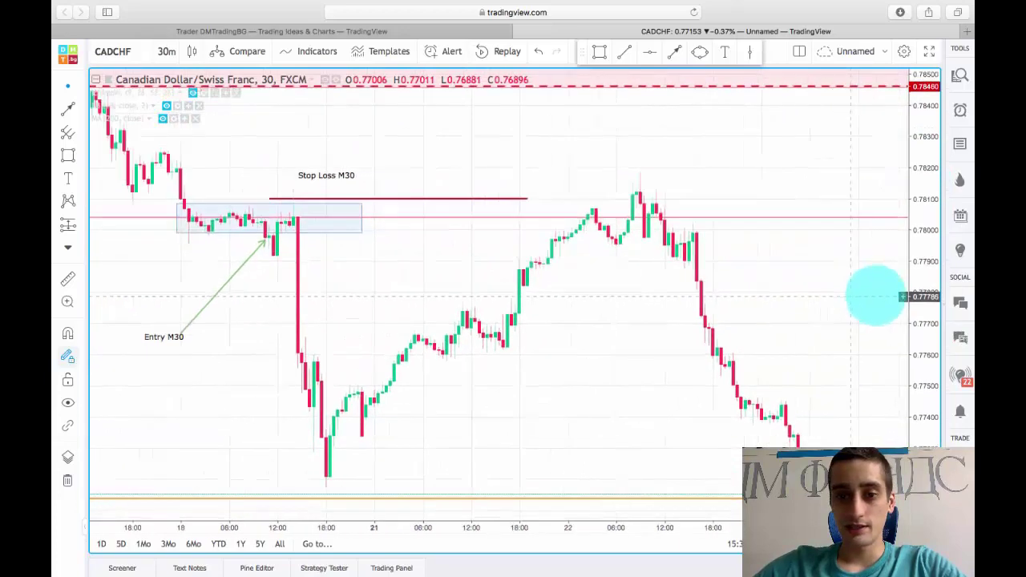
scroll(355, 309, "left", 5)
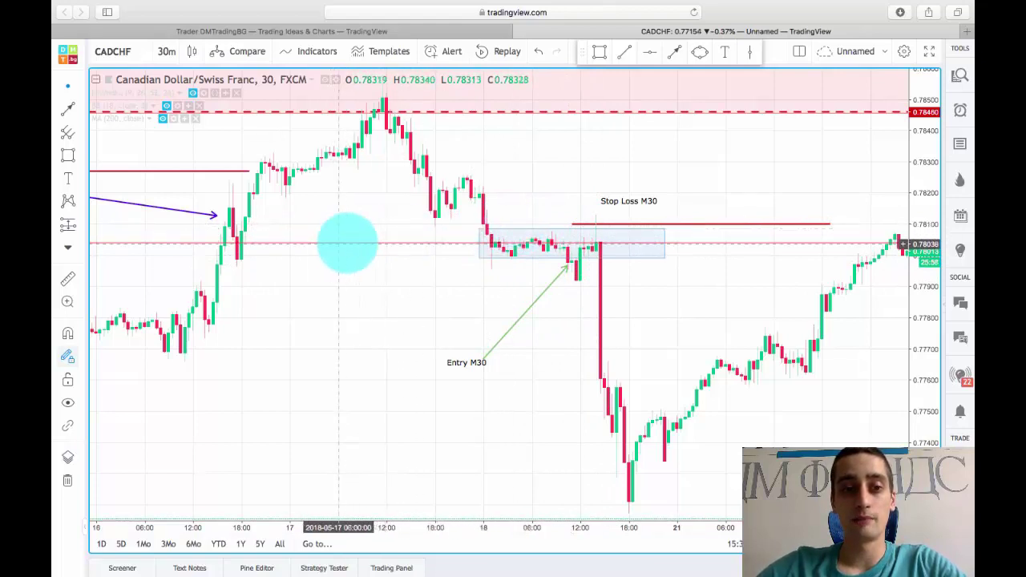
Show the Bollinger Bands (18, close, 2) to check the M30 entry zone, and hide them again.
scroll(366, 280, "right", 3)
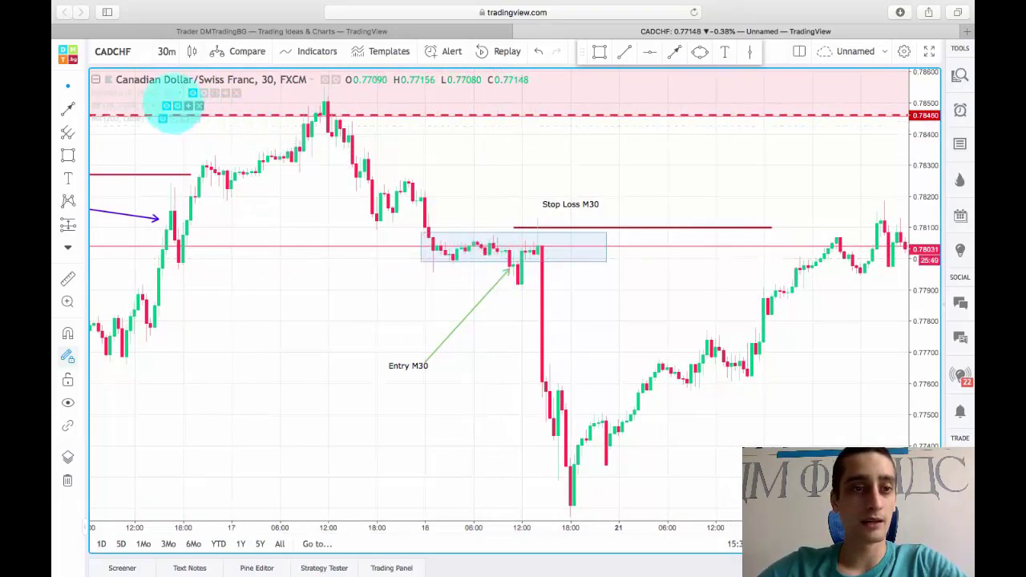
scroll(168, 108, "left", 1)
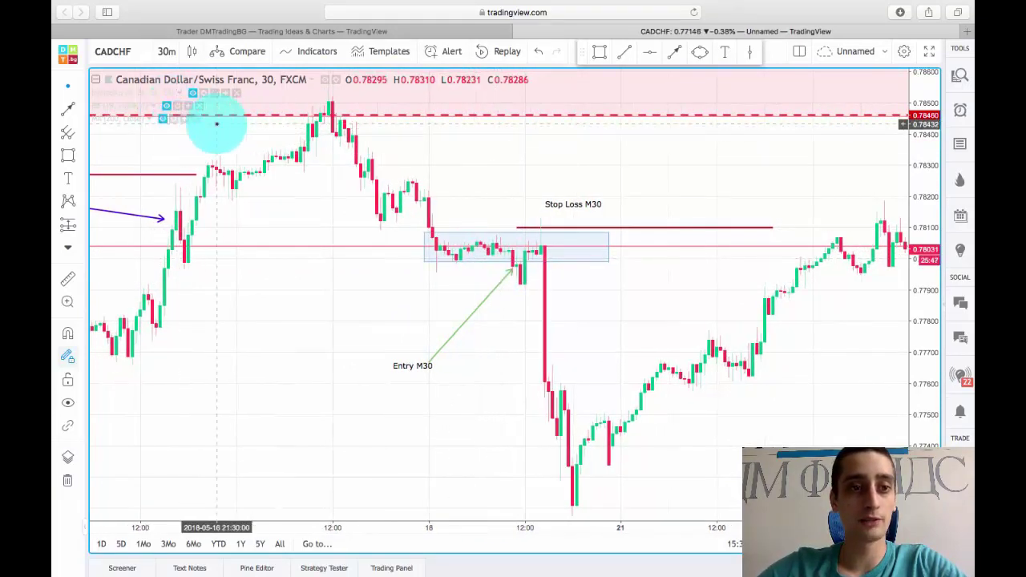
left_click(166, 106)
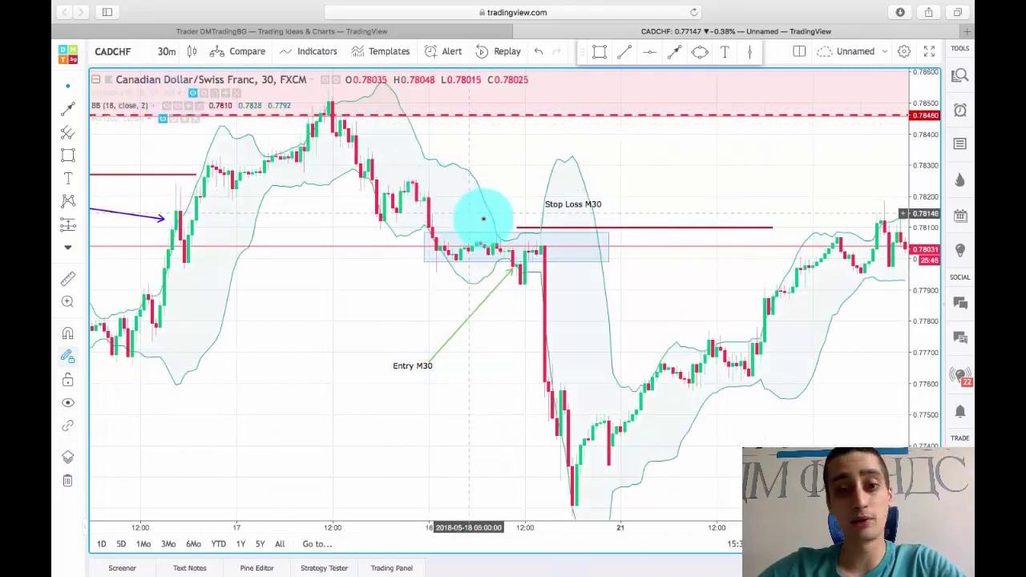
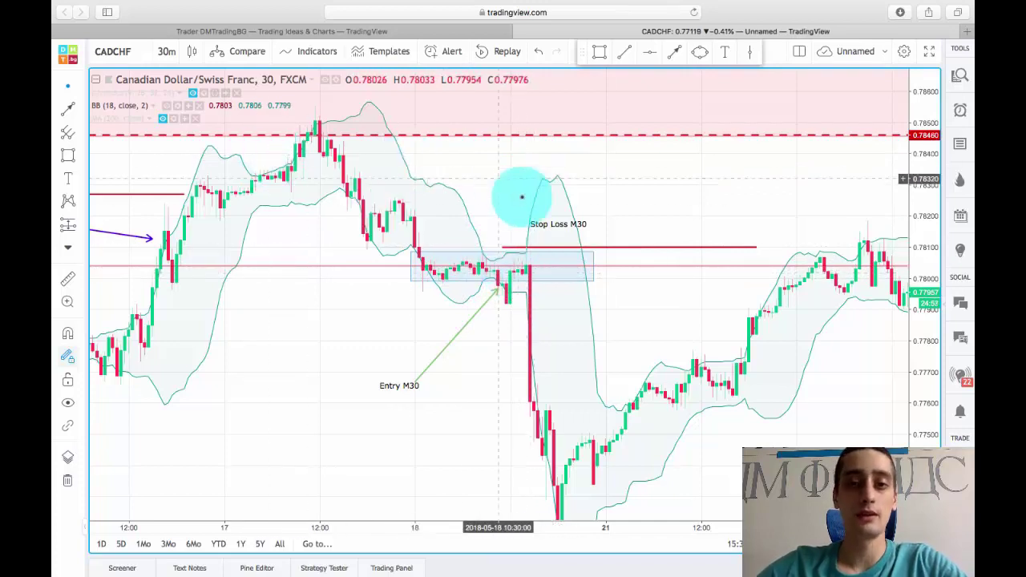
scroll(529, 196, "up", 3)
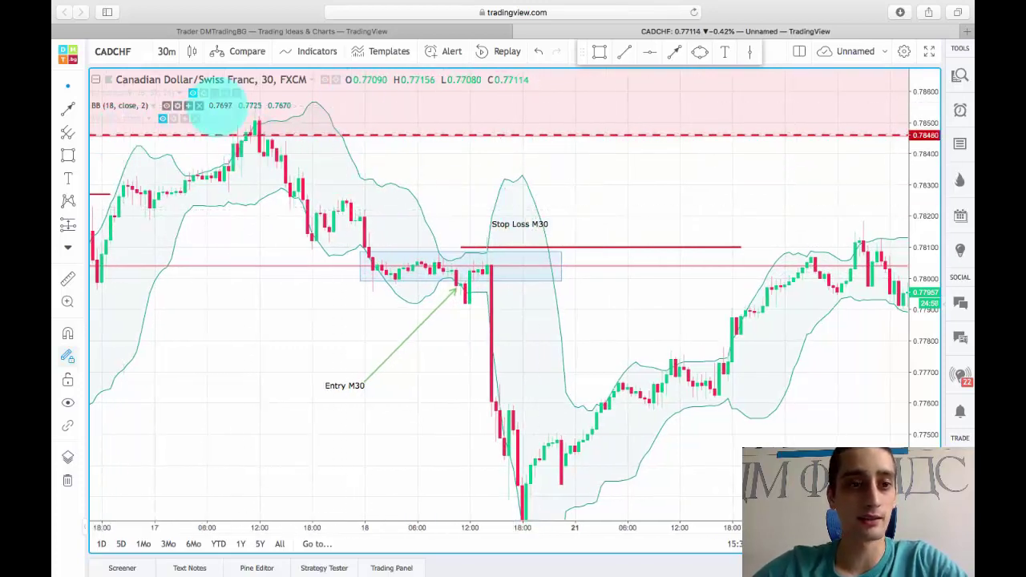
left_click(167, 105)
Draw an ellipse around the candle wick touching the M30 stop-loss line, between about 0.7803 and 0.7814.
left_click(699, 51)
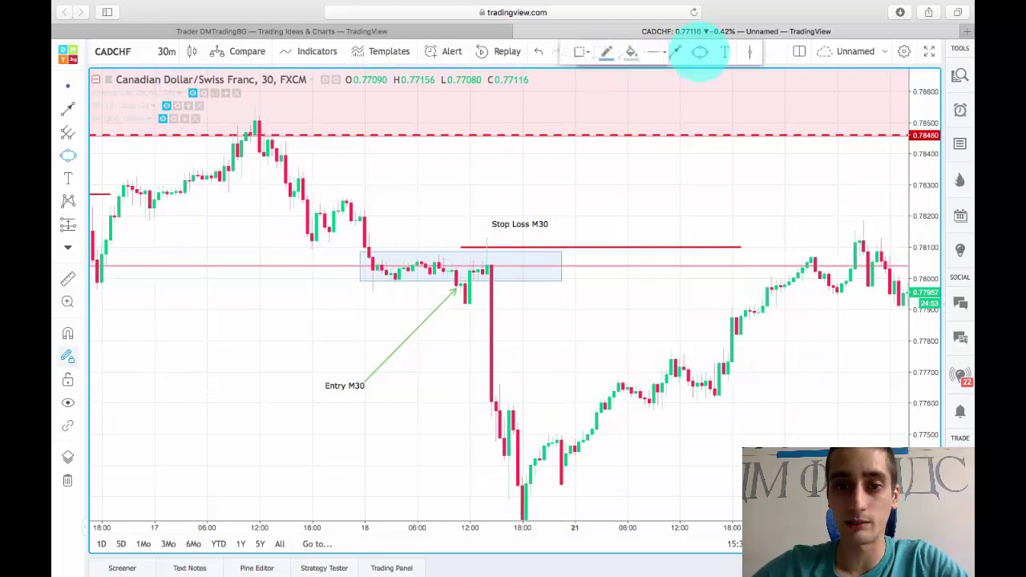
left_click(482, 235)
left_click(482, 269)
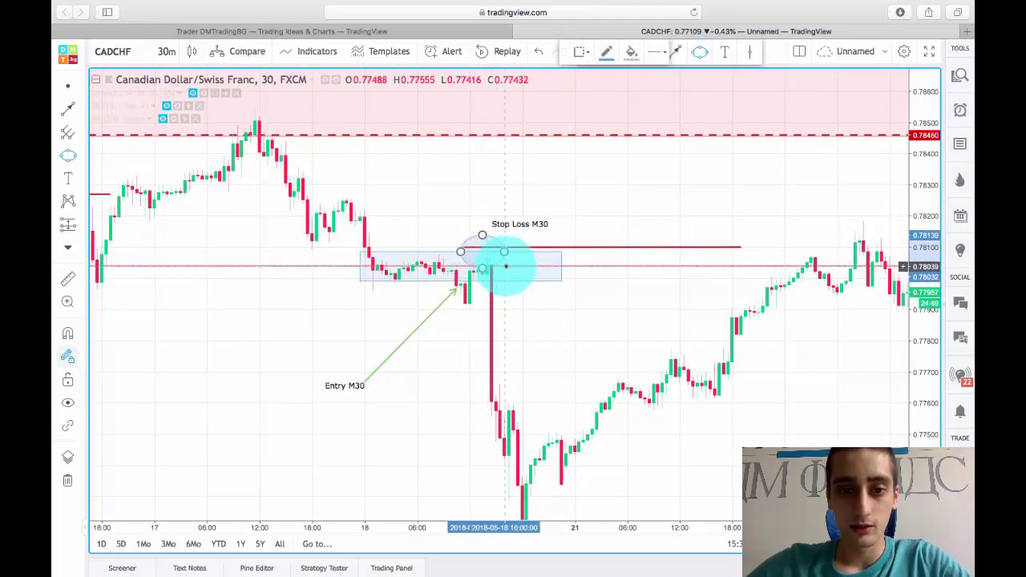
left_click(505, 265)
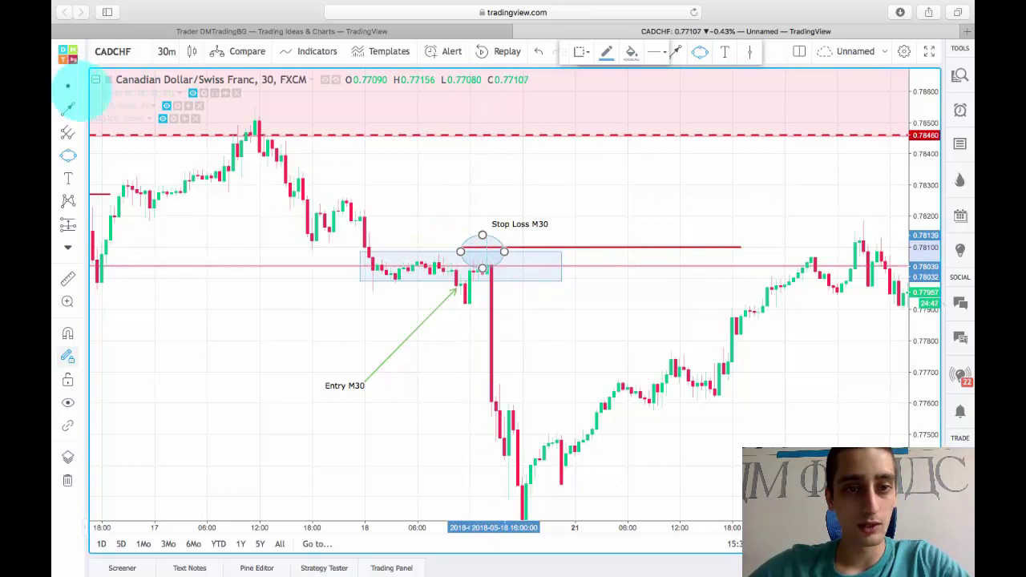
left_click(68, 85)
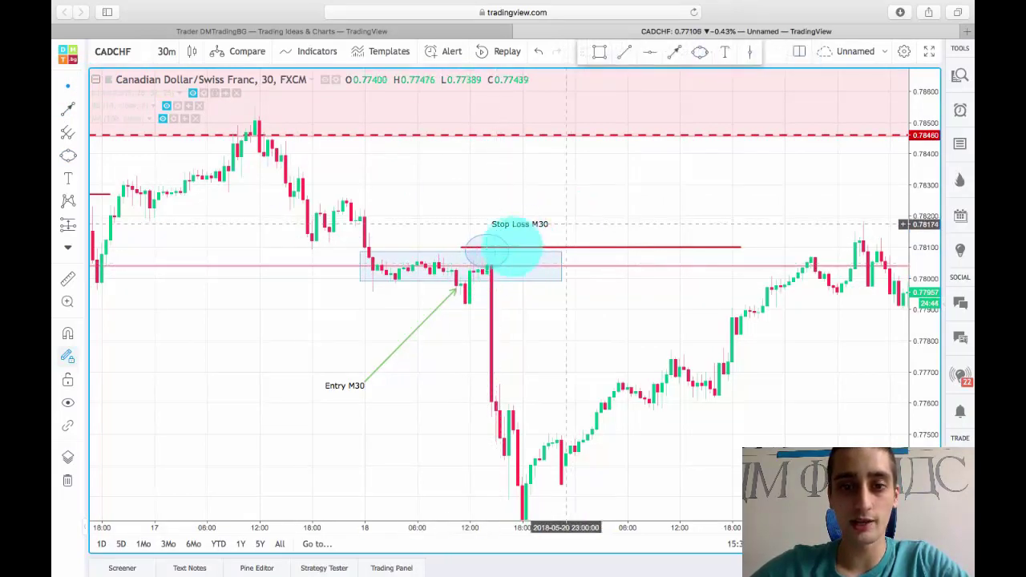
Examine the circled wick against the M30 stop-loss line at a finer price scale.
left_click_drag(940, 374, 929, 305)
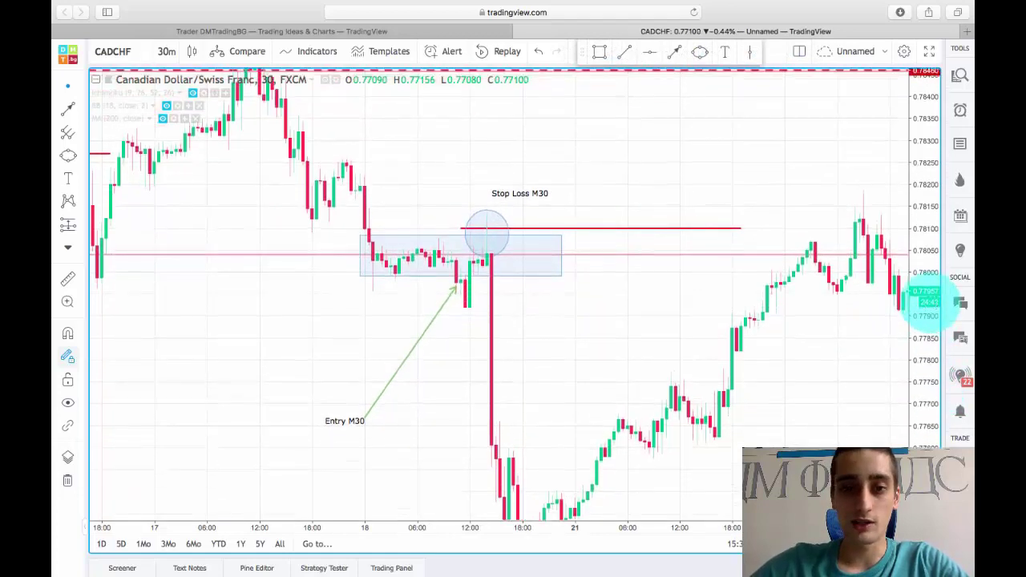
left_click(538, 228)
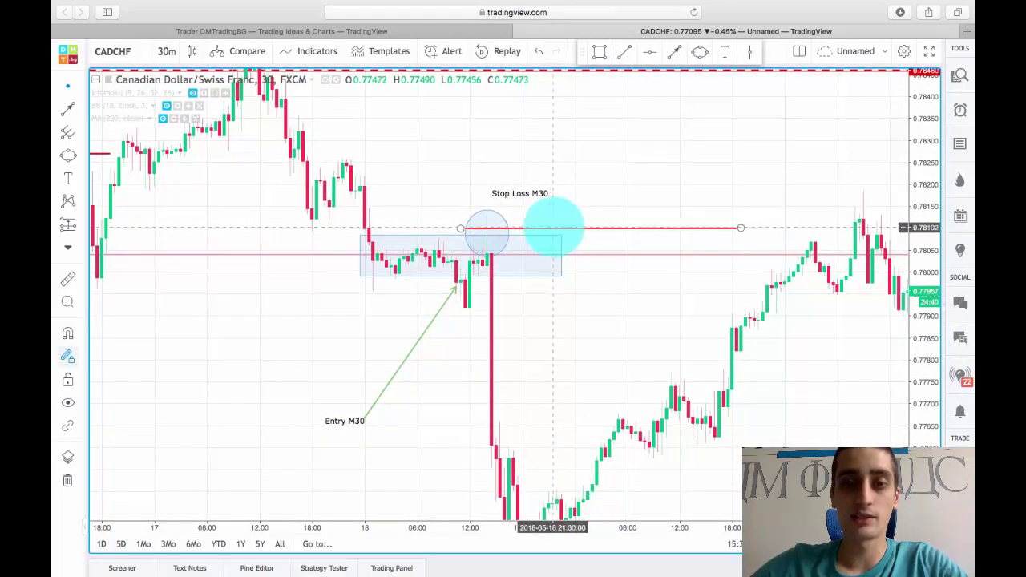
left_click(502, 219)
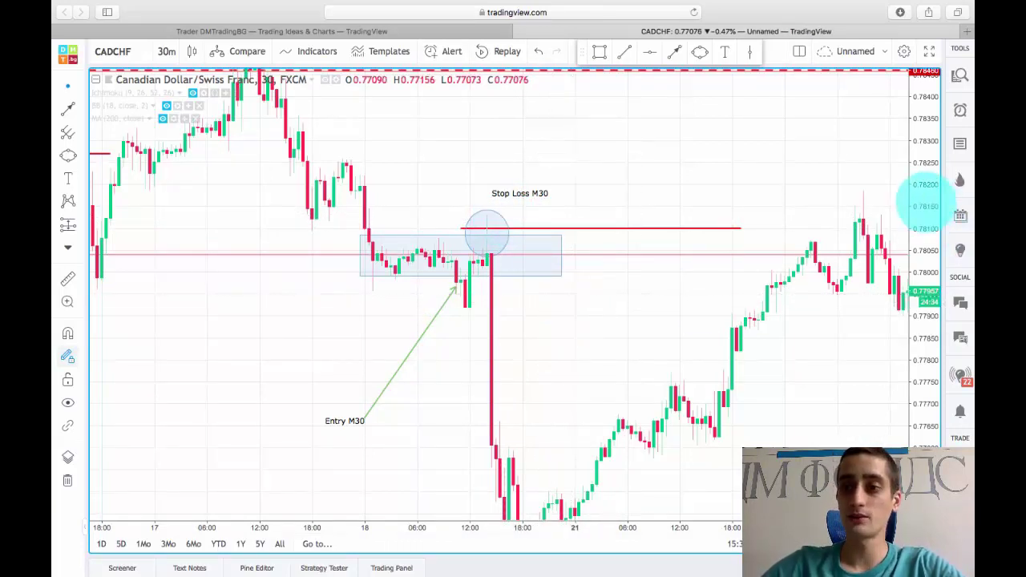
left_click_drag(918, 202, 922, 246)
left_click_drag(620, 336, 621, 296)
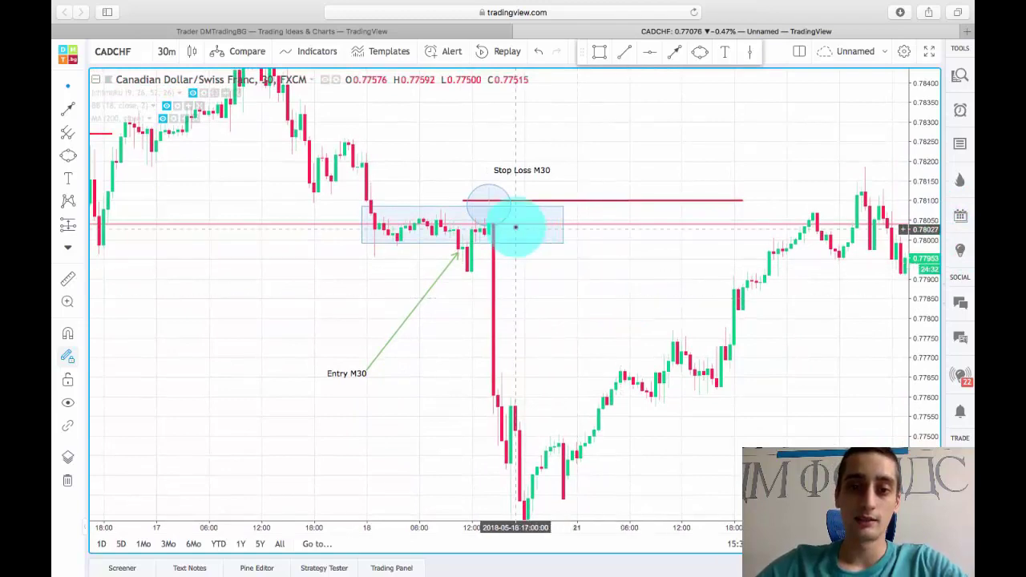
left_click(491, 207)
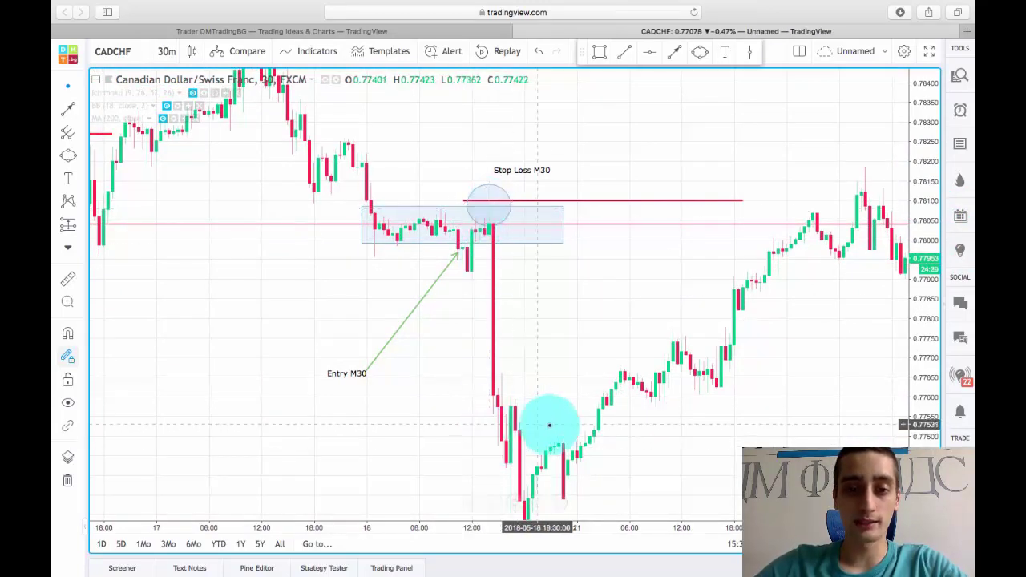
Examine the price drop after the M30 entry down to the orange horizontal lines, and return to the M30 stop-loss area.
left_click_drag(567, 401, 566, 343)
left_click_drag(650, 421, 634, 321)
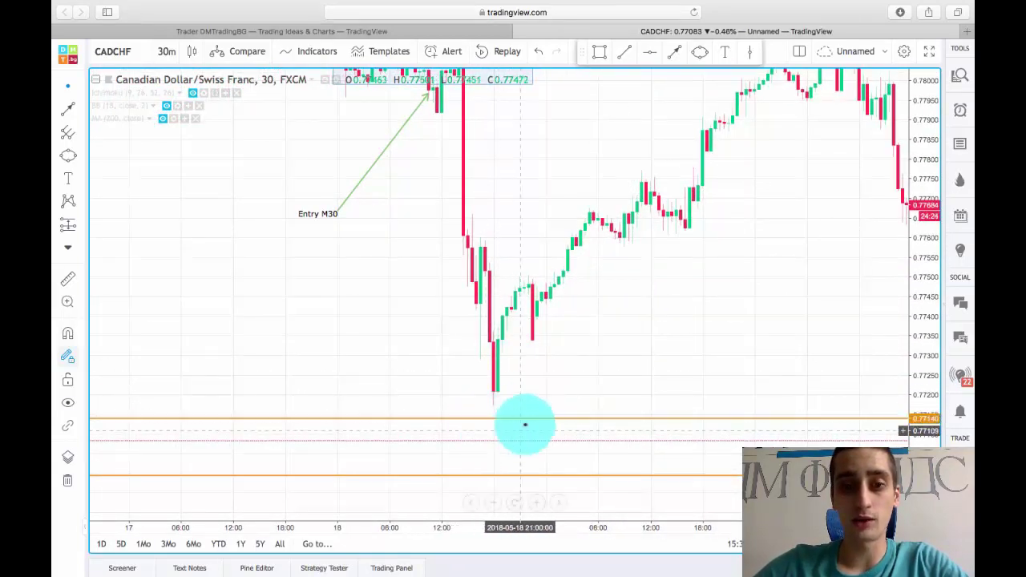
left_click_drag(654, 333, 708, 481)
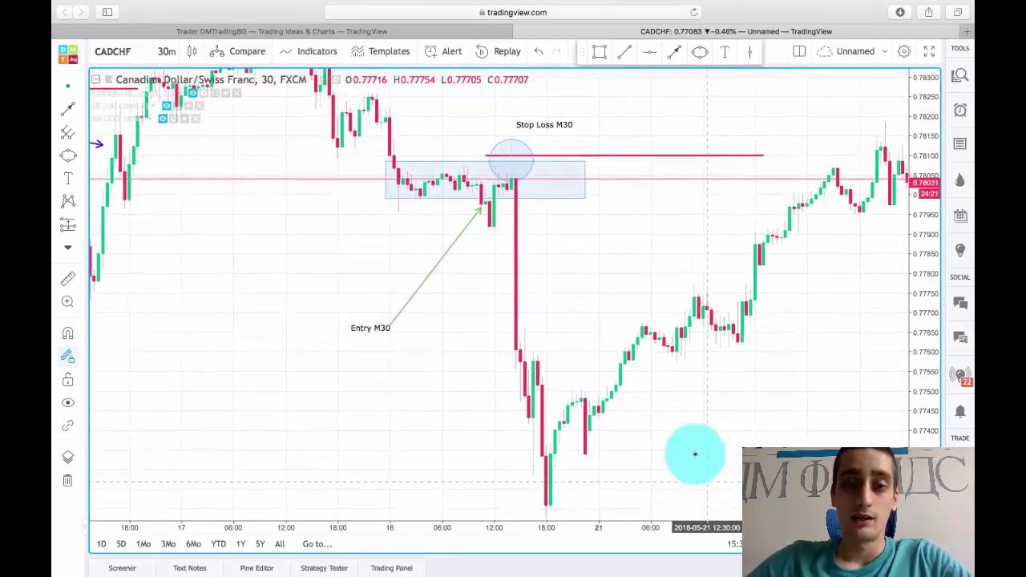
left_click_drag(626, 252, 654, 345)
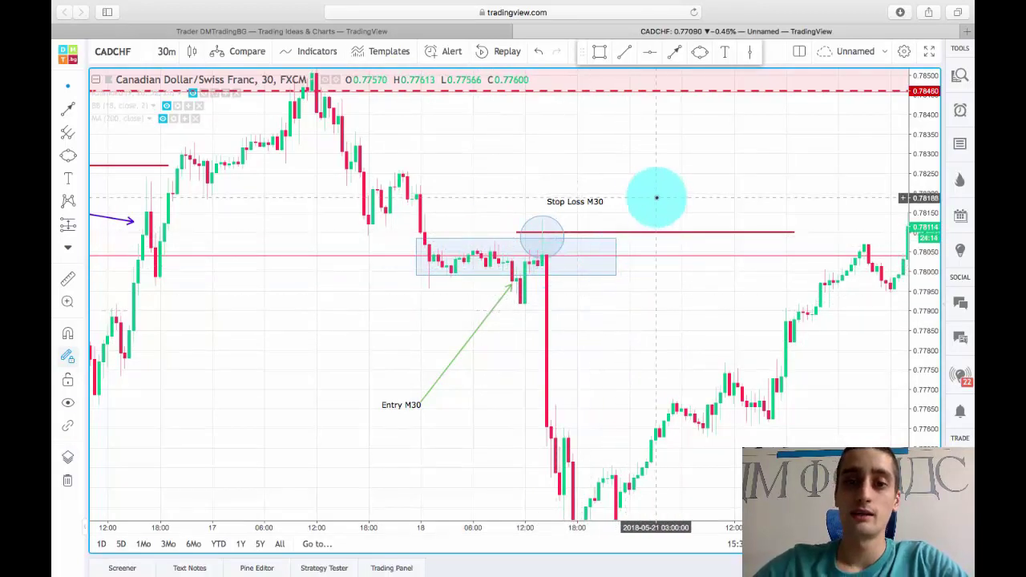
scroll(656, 197, "down", 2)
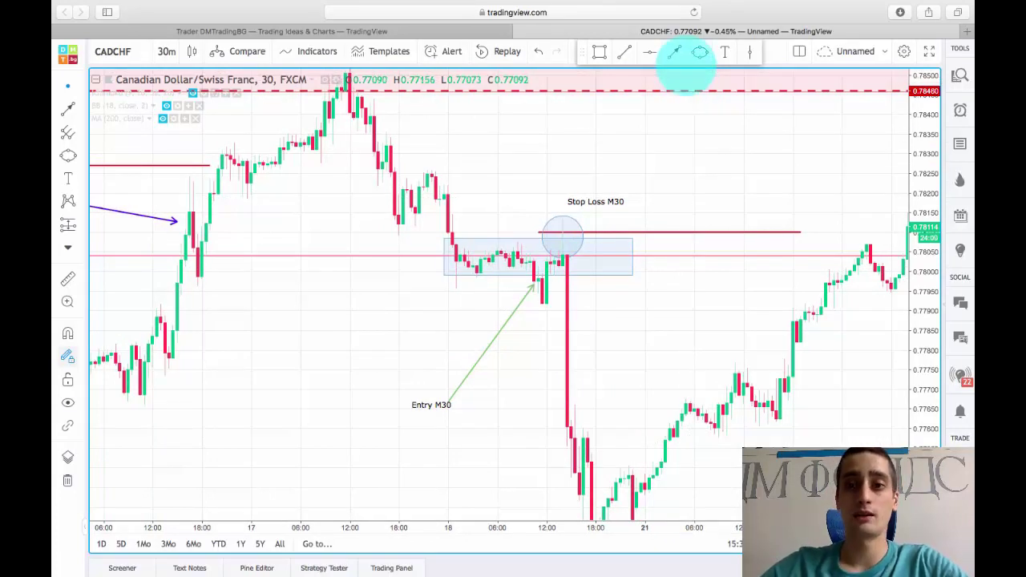
Draw an arrow from about 0.7823 down to the candles inside the blue entry zone at about 0.7803, below the circled wick.
left_click(675, 51)
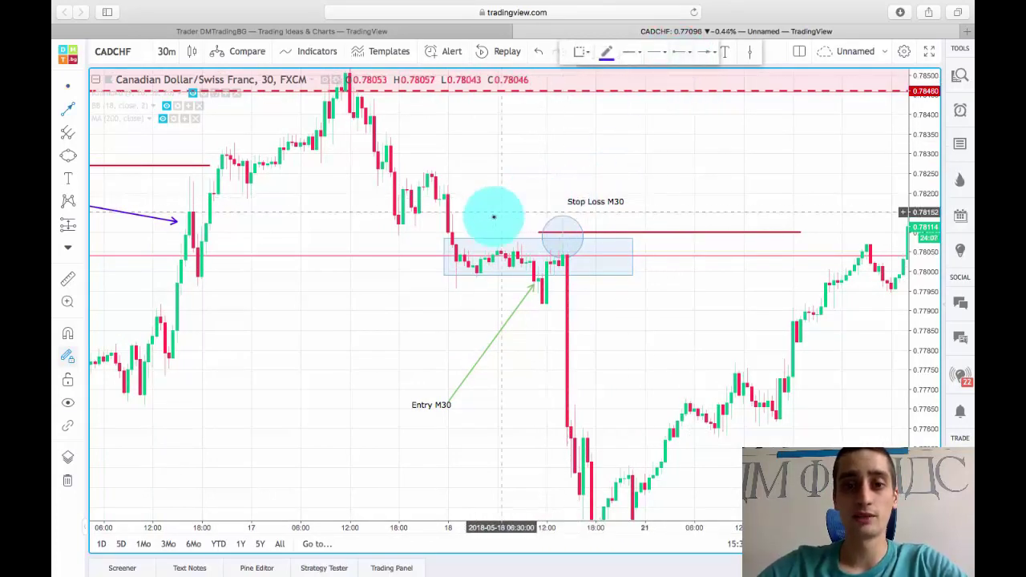
left_click_drag(480, 184, 547, 260)
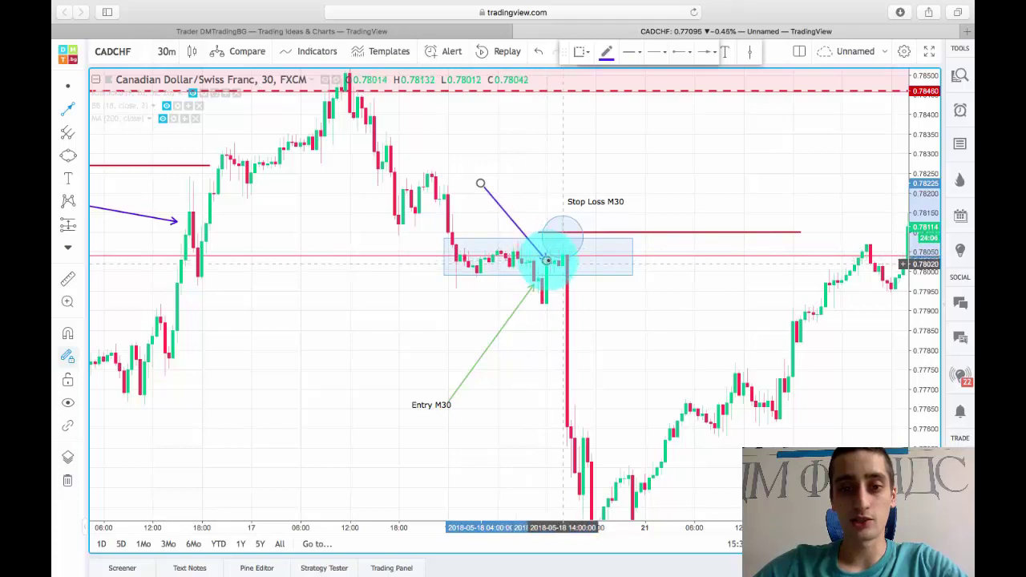
left_click(490, 183)
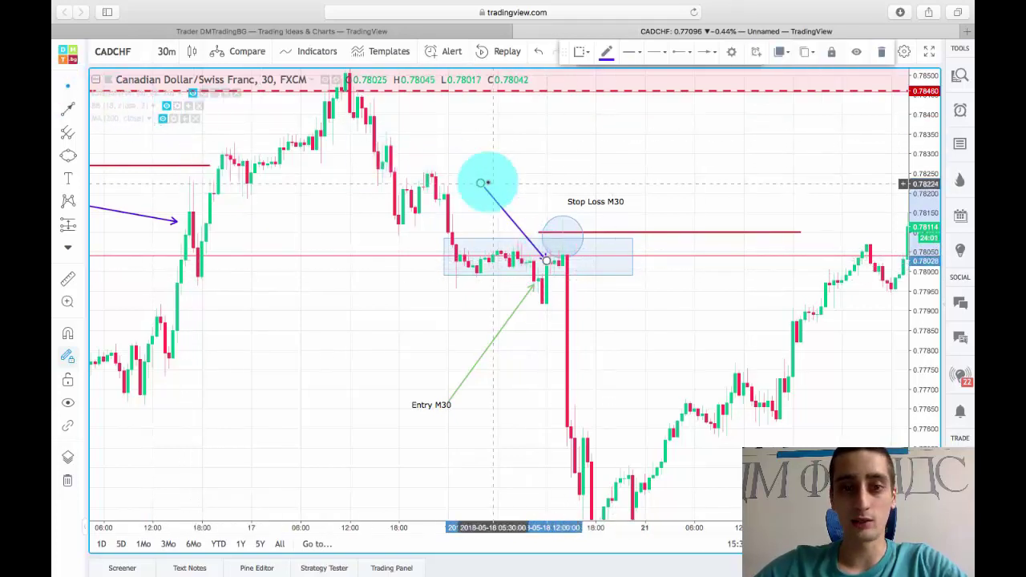
left_click(522, 179)
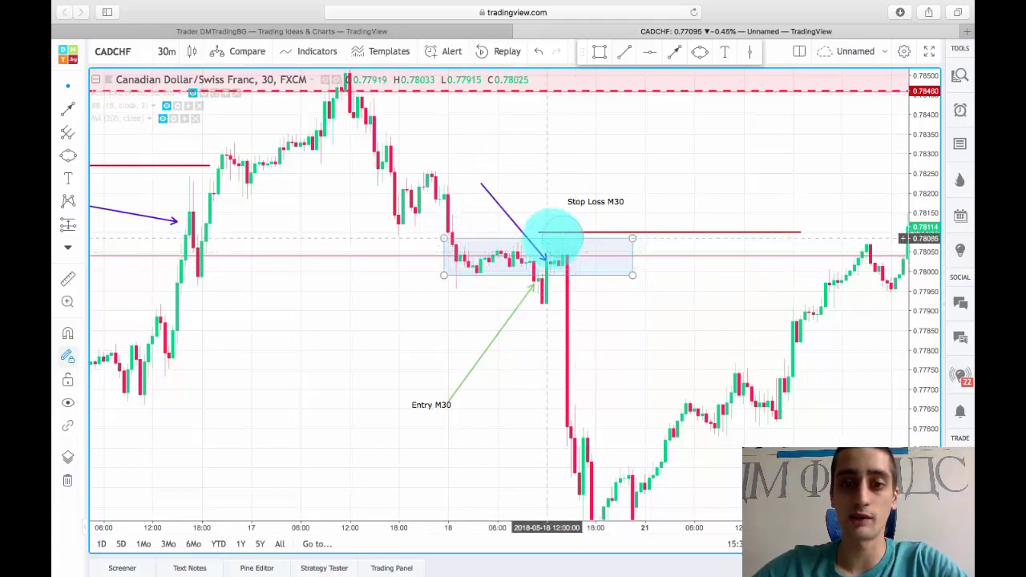
left_click(559, 275)
left_click(601, 232)
left_click(604, 156)
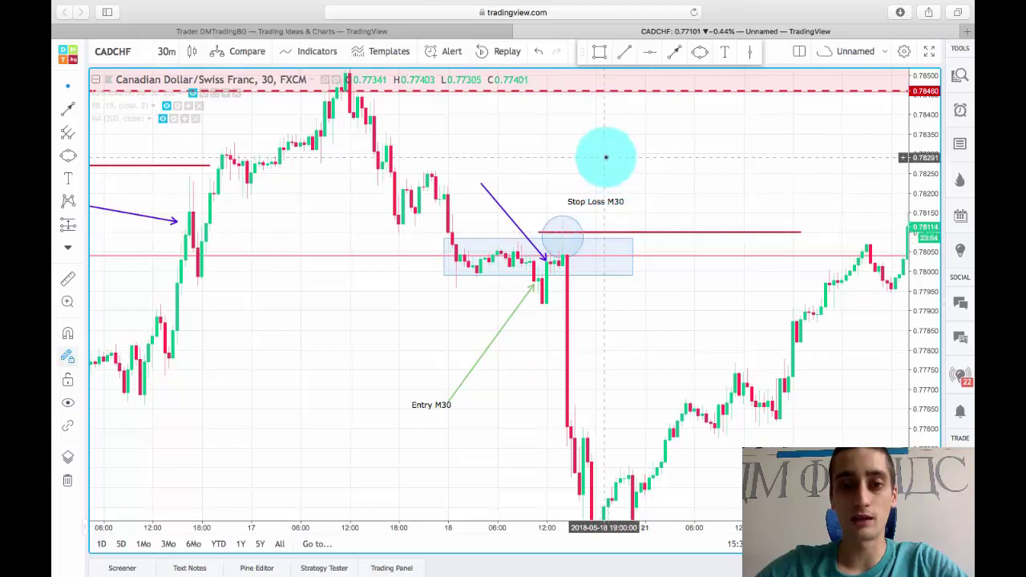
Draw a horizontal red trend line at about 0.7826 from the swing high before the entry zone to beyond the Stop Loss M30 label.
left_click(624, 51)
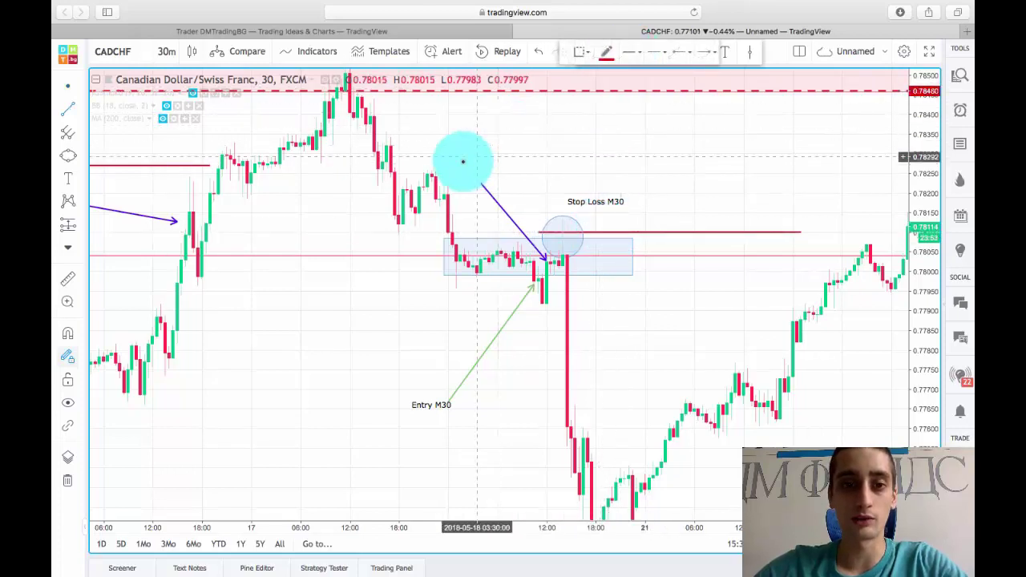
left_click_drag(418, 170, 749, 169)
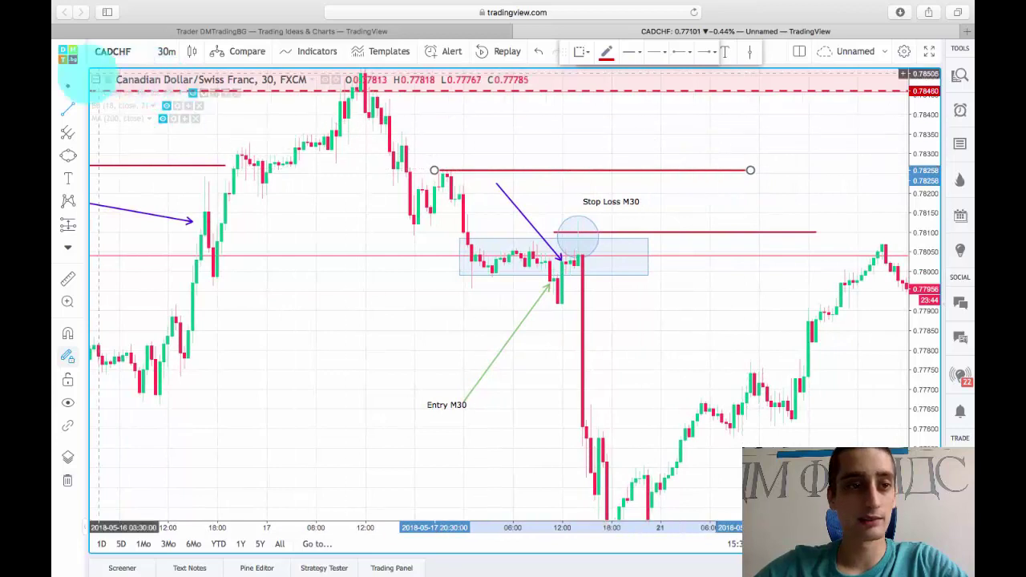
left_click(737, 223)
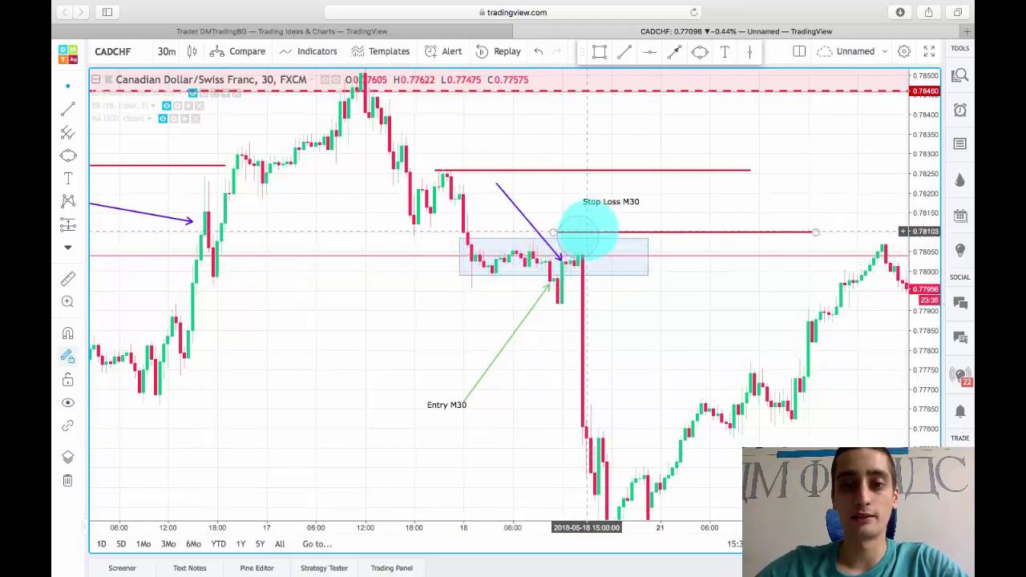
Compare the M30 stop-loss line and circled wick with the higher red line at a slightly finer price scale.
left_click(602, 233)
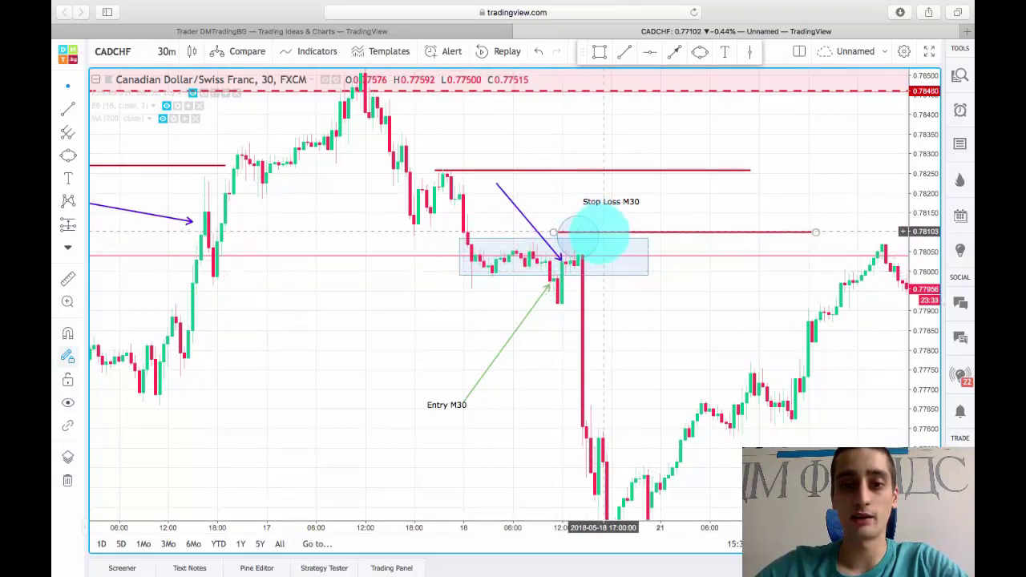
left_click(603, 204)
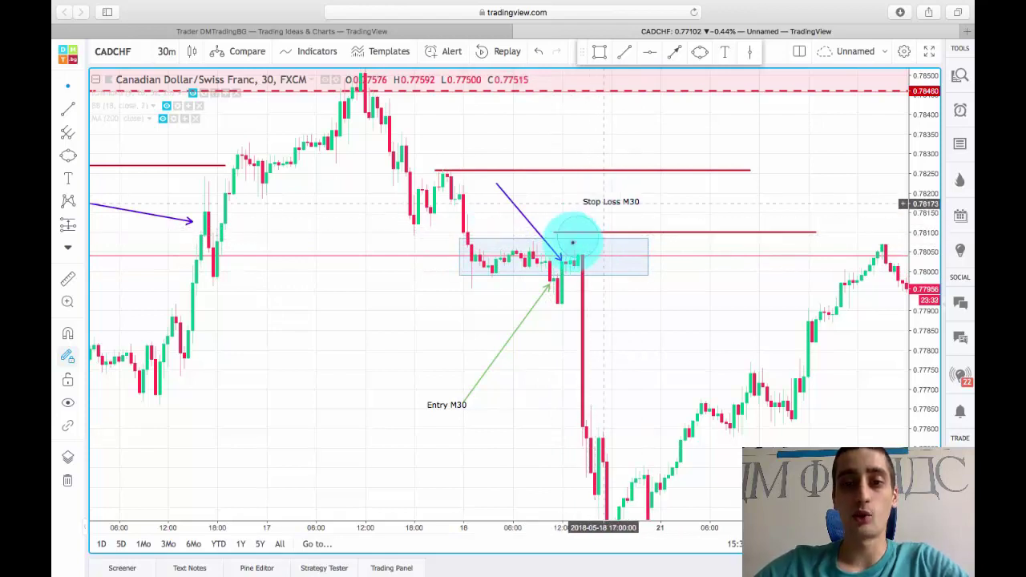
mouse_move(632, 138)
left_mouse_down()
mouse_move(643, 115)
mouse_move(641, 147)
mouse_move(660, 112)
mouse_move(655, 77)
mouse_move(641, 112)
mouse_move(646, 98)
mouse_move(694, 149)
mouse_move(728, 108)
mouse_move(732, 133)
left_mouse_up()
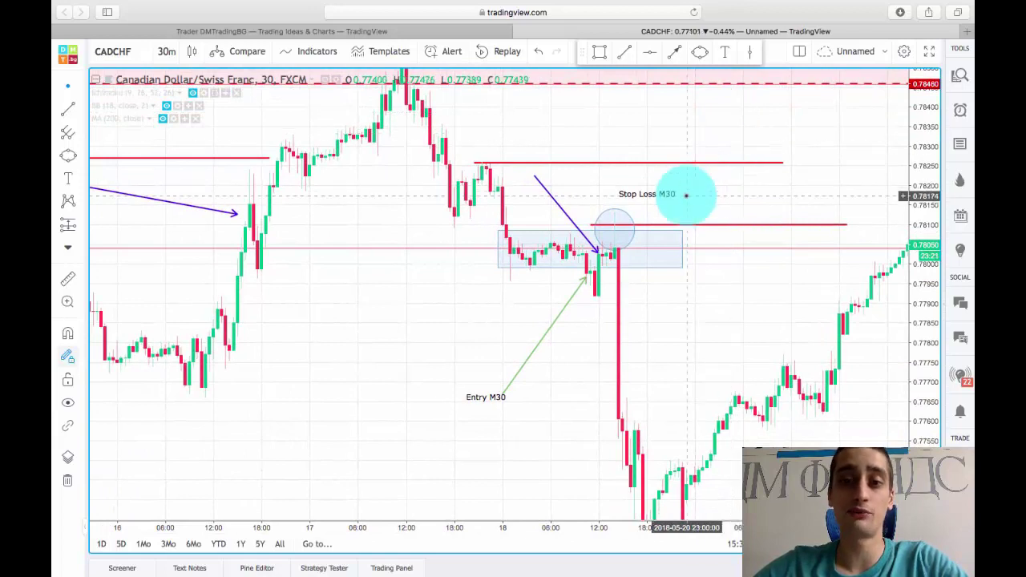
left_click(658, 224)
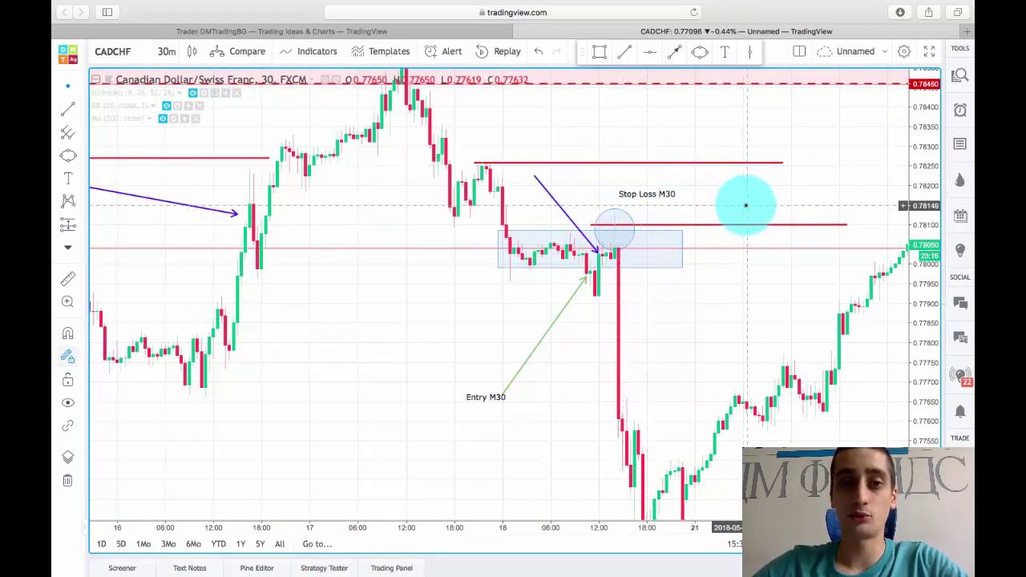
scroll(745, 204, "up", 1)
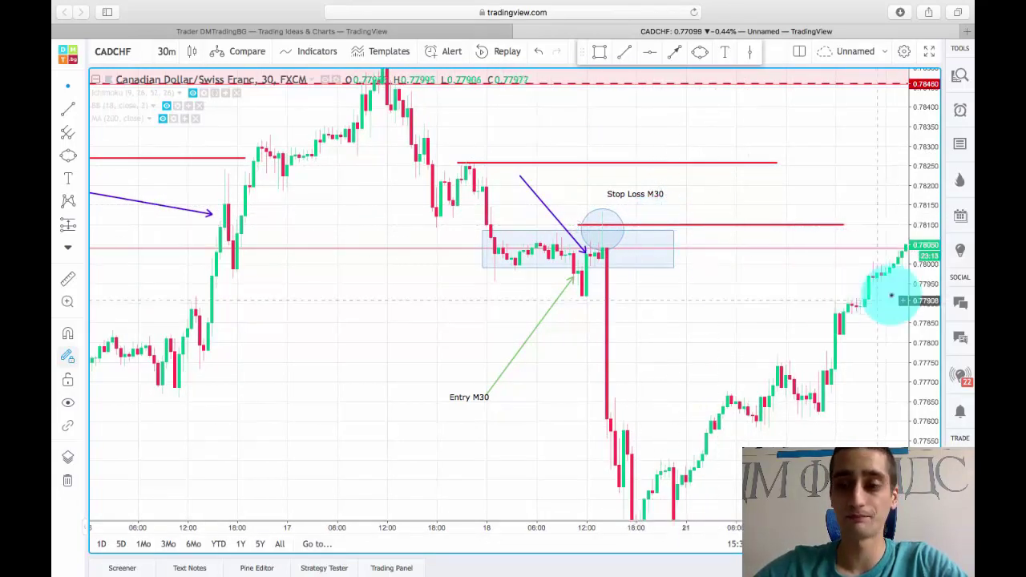
left_click_drag(918, 297, 930, 280)
scroll(930, 281, "left", 1)
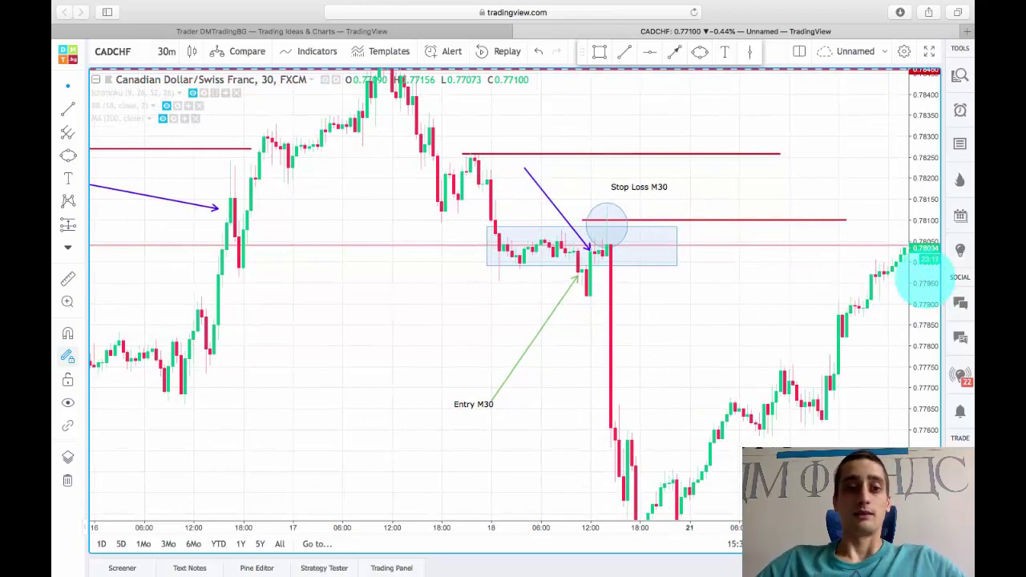